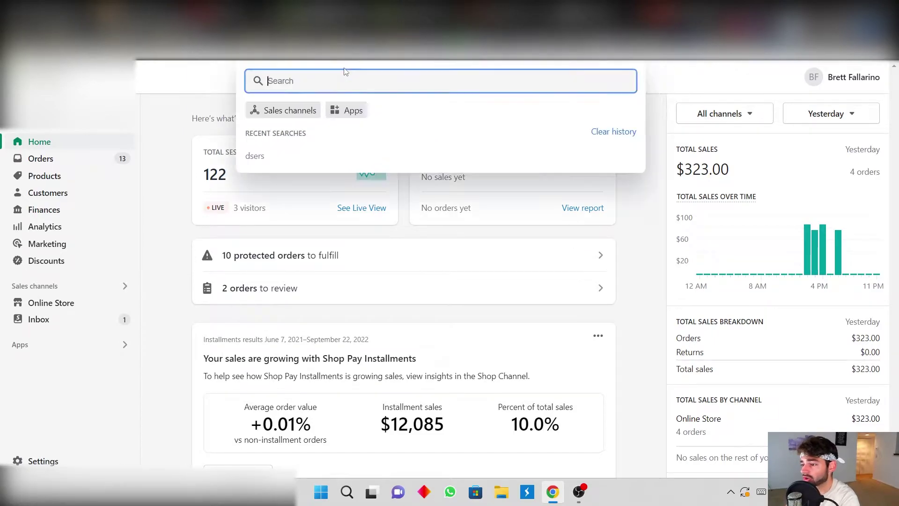
Search the Shopify admin for 'dsers'
text(dsers)
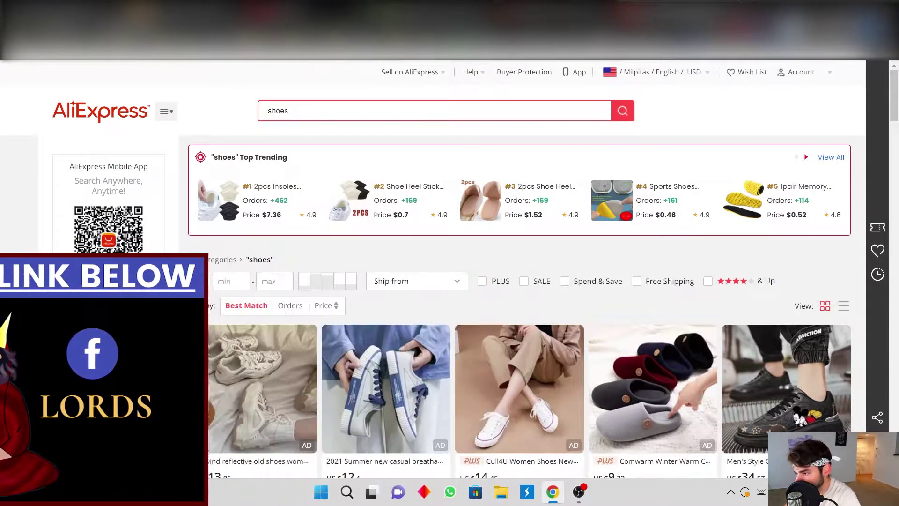
Open a sneaker from the AliExpress shoe results and add it to DSers
scroll(299, 207, down, 5)
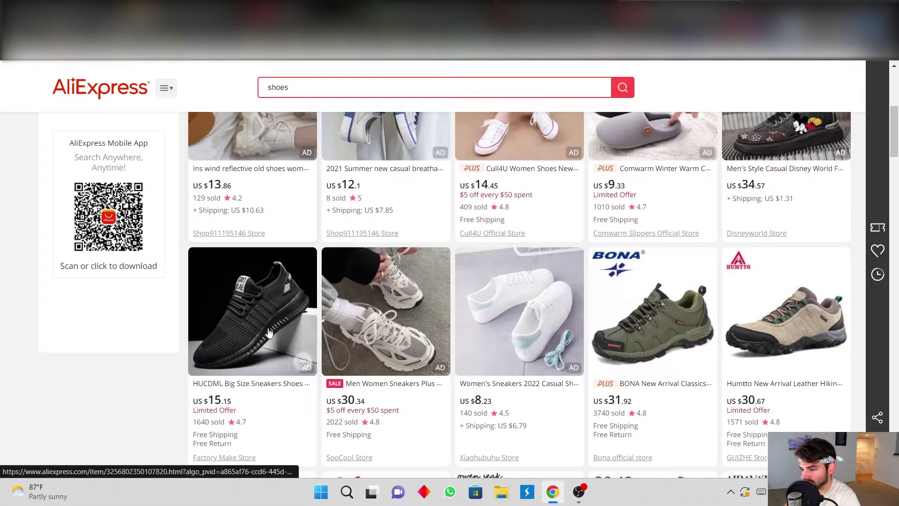
click(267, 332)
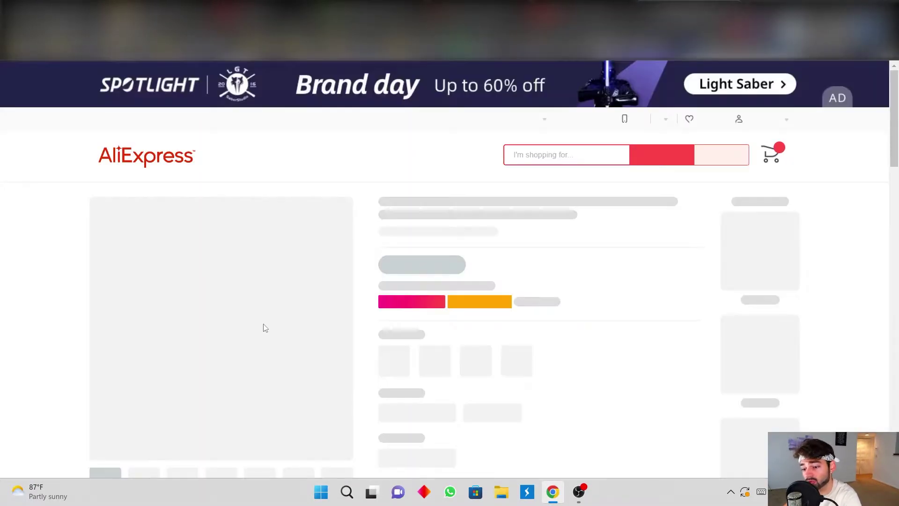
scroll(431, 385, down, 5)
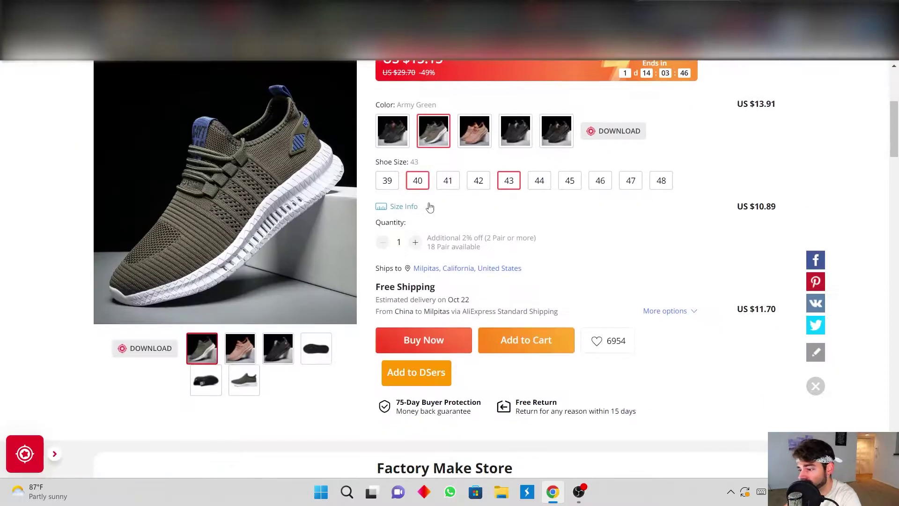
click(432, 383)
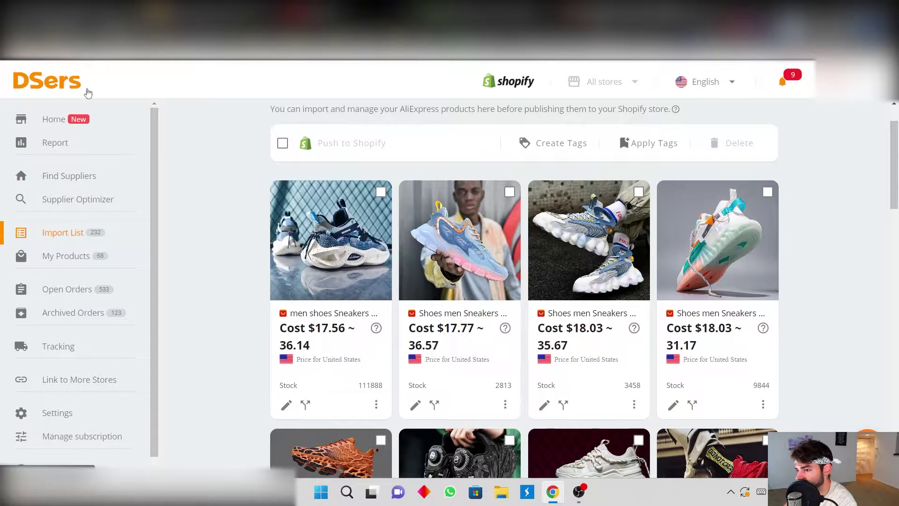
Open the orange sneakers' edit panel in the Import List and view its 126 variants
mouse_move(322, 369)
scroll(345, 201, down, 7)
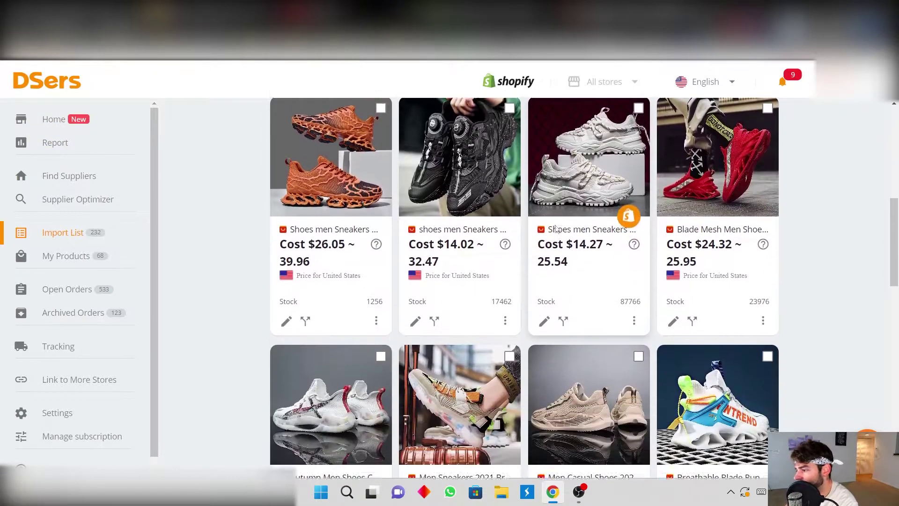
scroll(305, 387, up, 2)
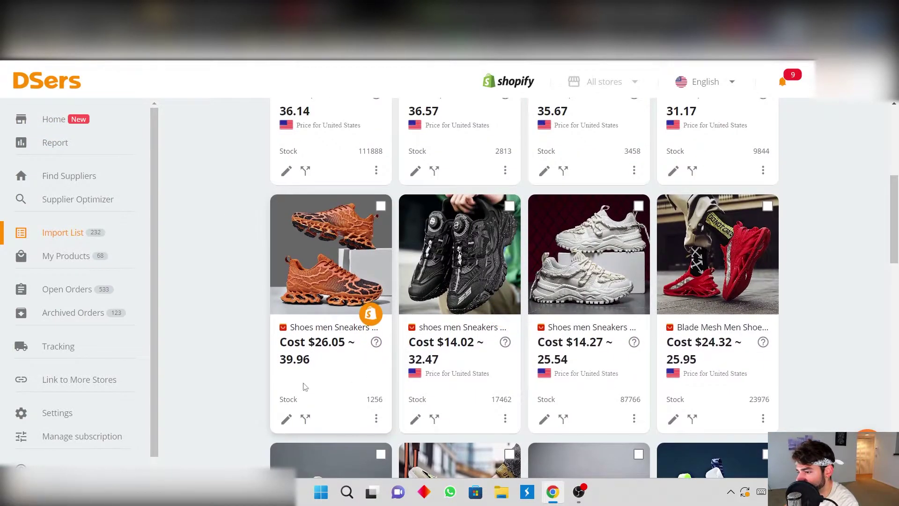
click(286, 419)
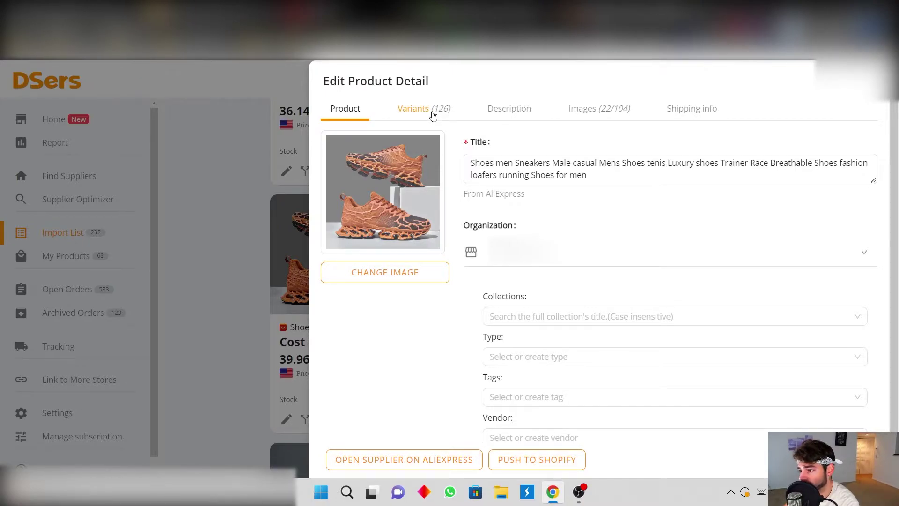
click(433, 115)
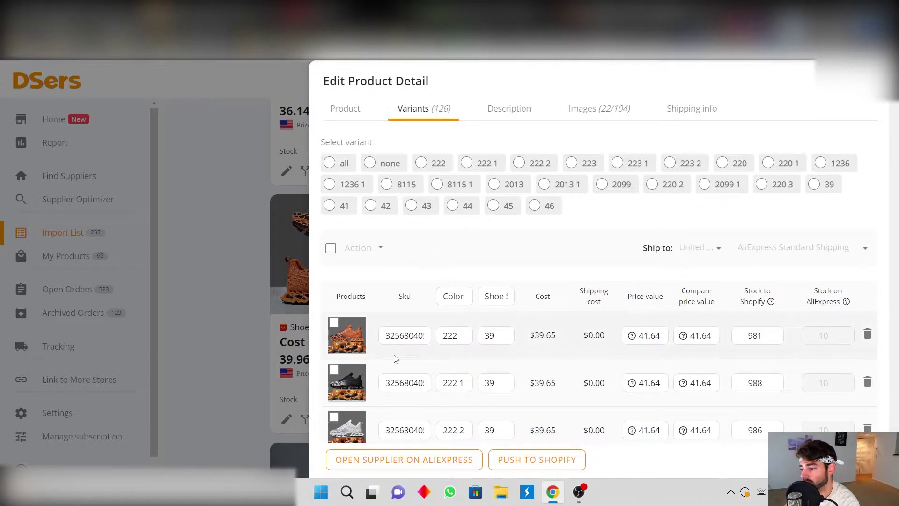
Look through the sneaker's Description, Images and Shipping info tabs, then return to Product
click(514, 109)
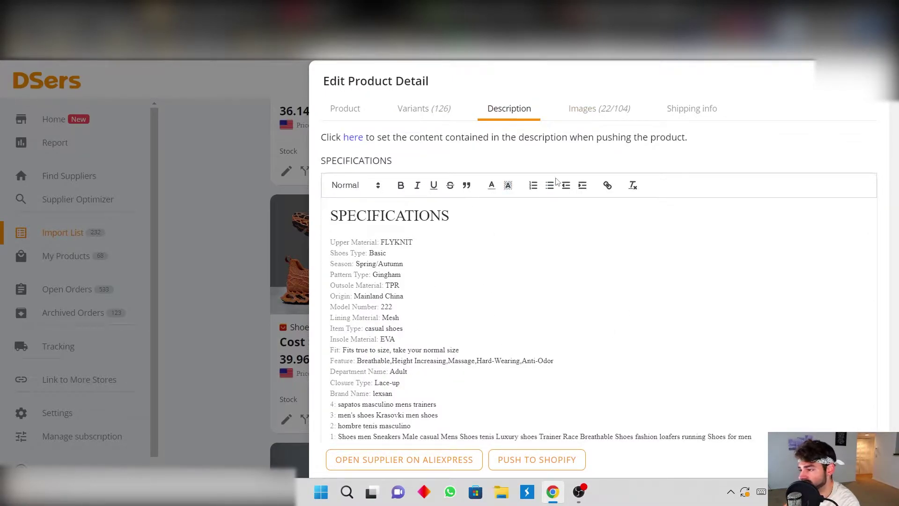
click(602, 111)
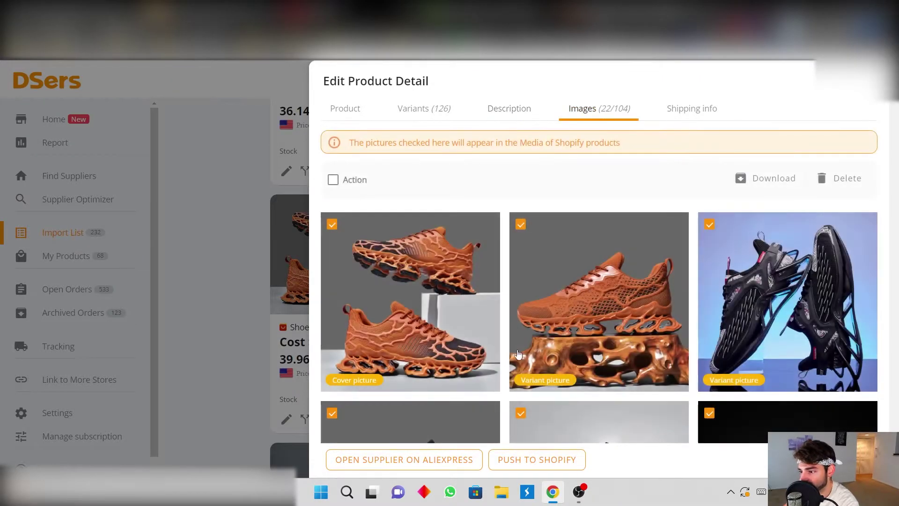
scroll(468, 300, down, 8)
scroll(473, 267, up, 5)
scroll(473, 267, up, 4)
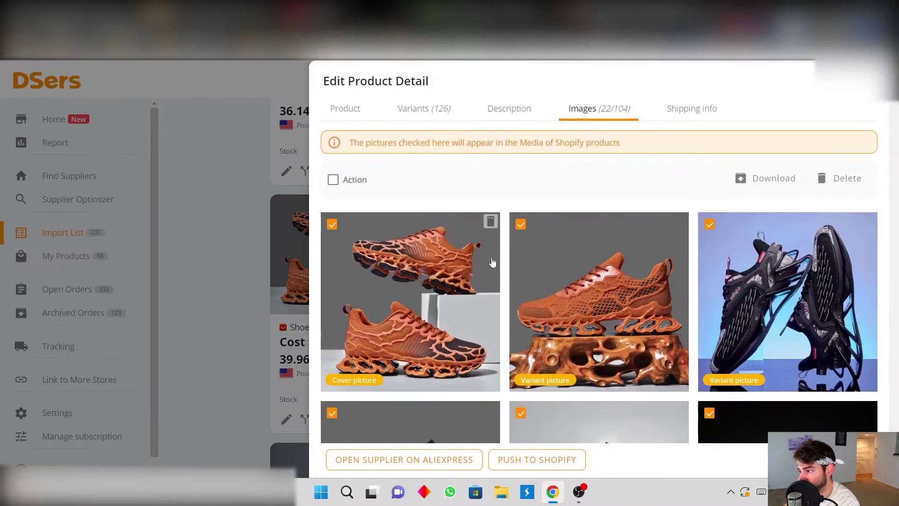
click(675, 111)
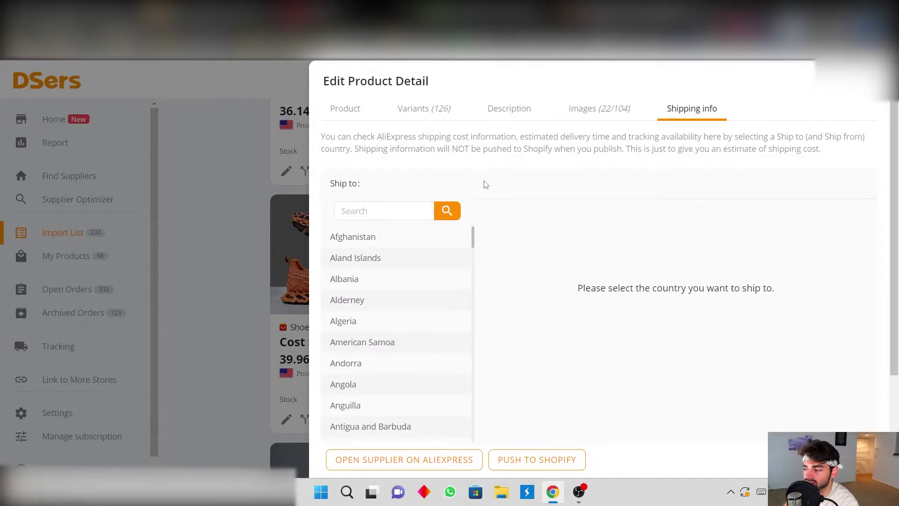
click(347, 109)
Close the sneaker editor and review its split options without splitting
click(308, 336)
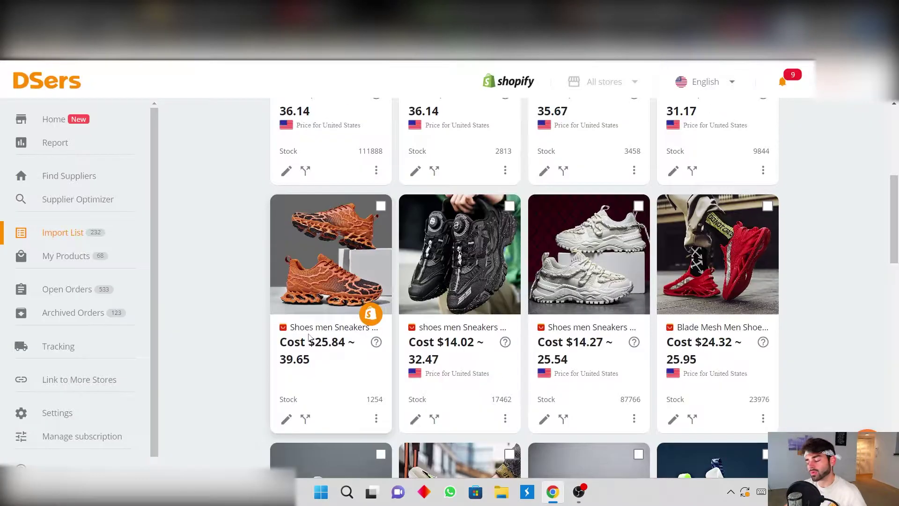
click(306, 418)
scroll(314, 385, down, 1)
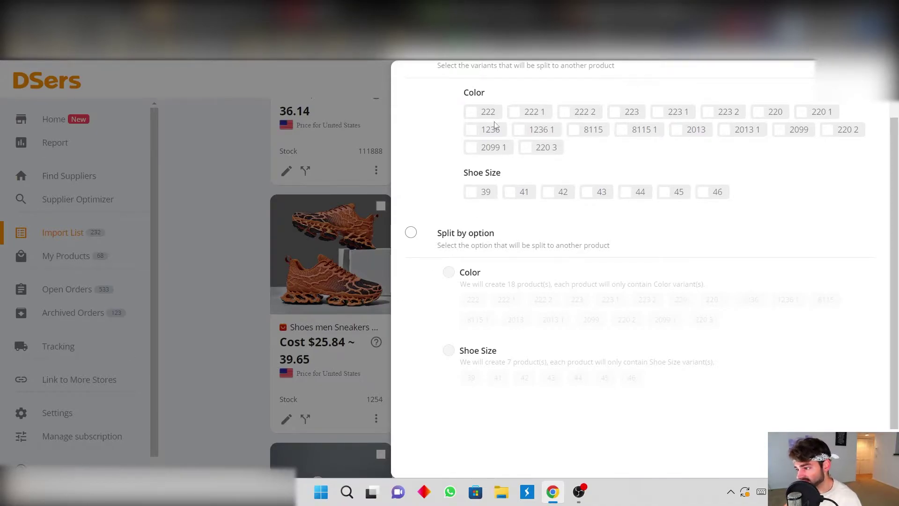
scroll(676, 143, up, 1)
click(293, 348)
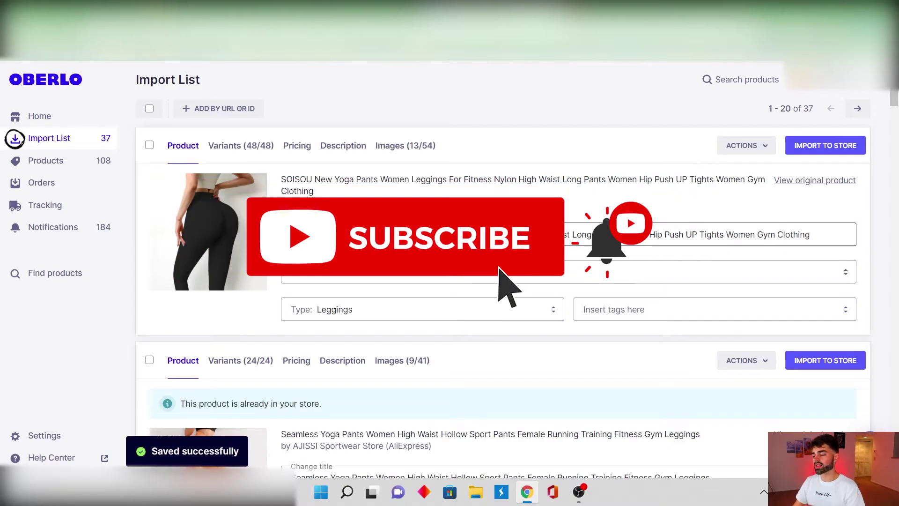
Retitle the leggings 'Leggins', assign the New Arrivals collection, and keep type Leggings
key(ctrl+a)
text(Leg)
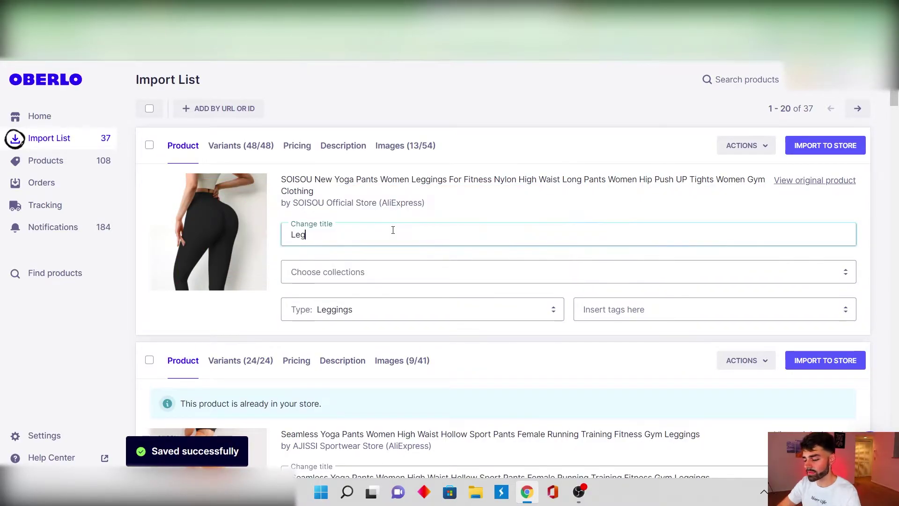
text(gins)
click(370, 274)
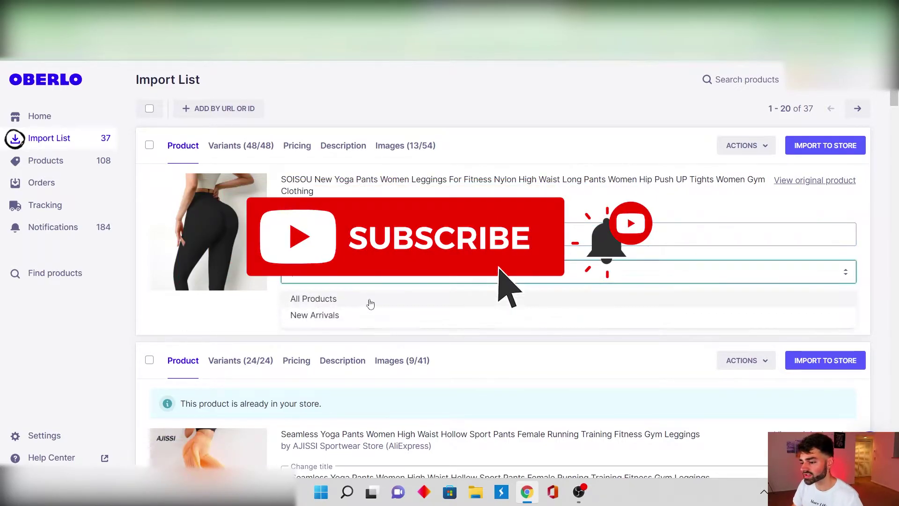
click(338, 302)
click(331, 309)
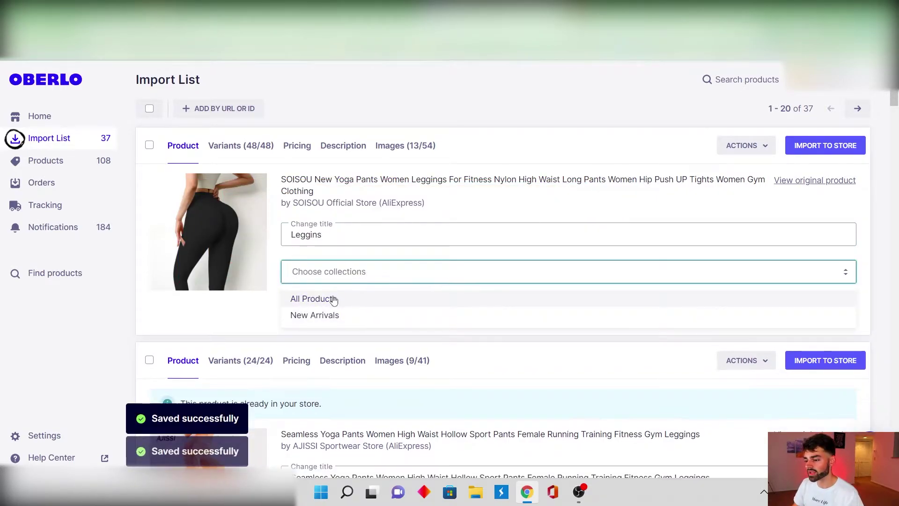
click(325, 328)
click(257, 314)
click(315, 330)
click(250, 327)
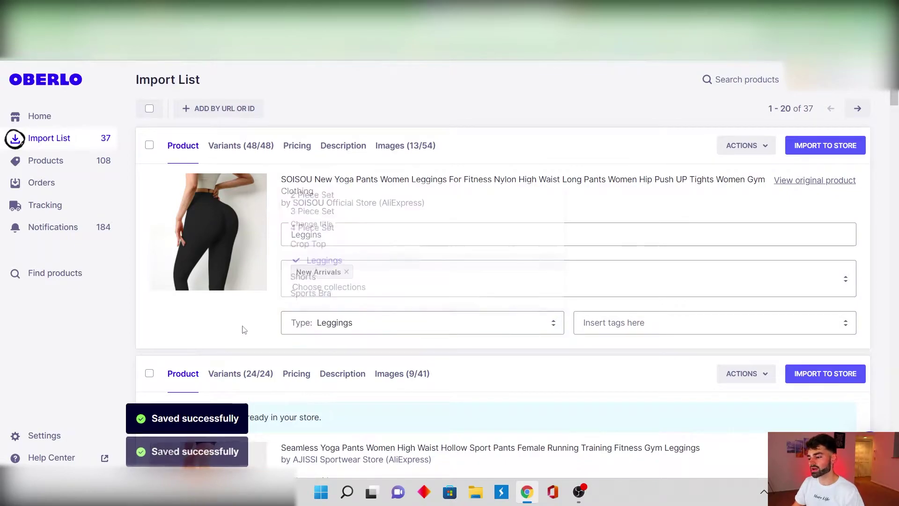
Set the compare-at price of all 48 leggings variants to 70
click(241, 147)
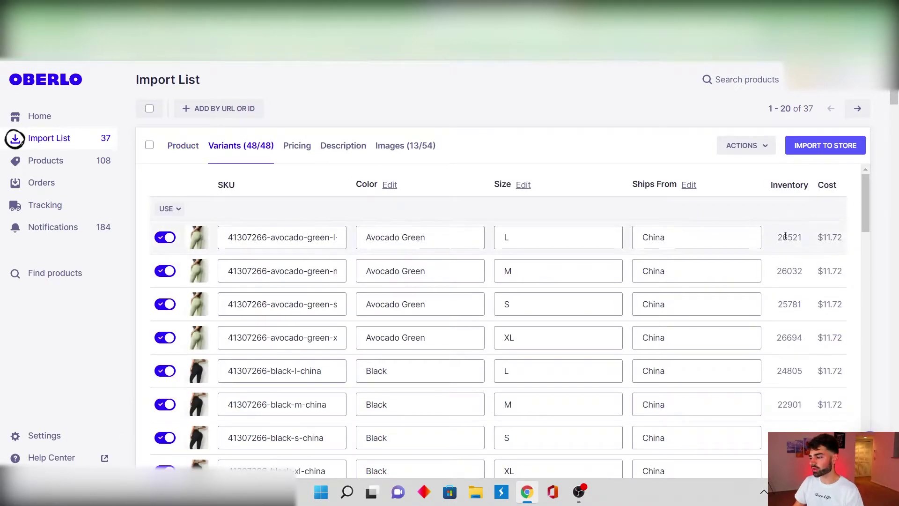
click(297, 146)
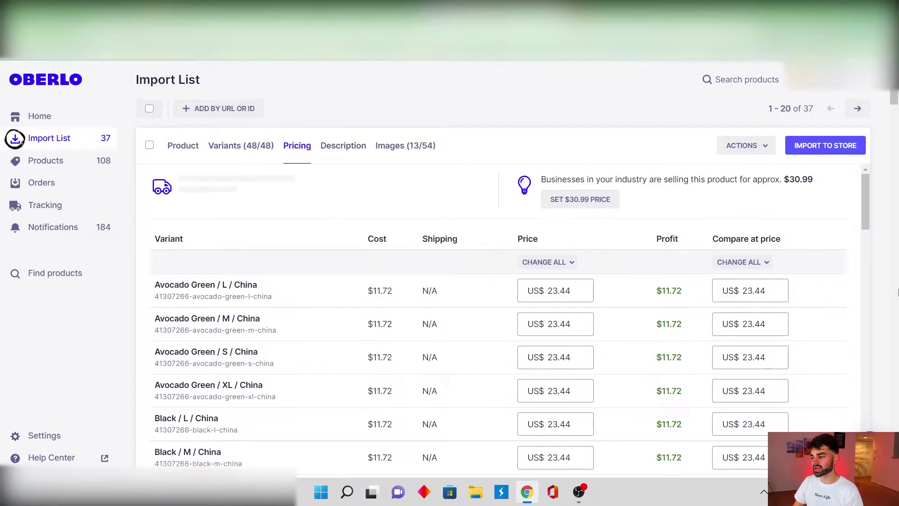
click(739, 262)
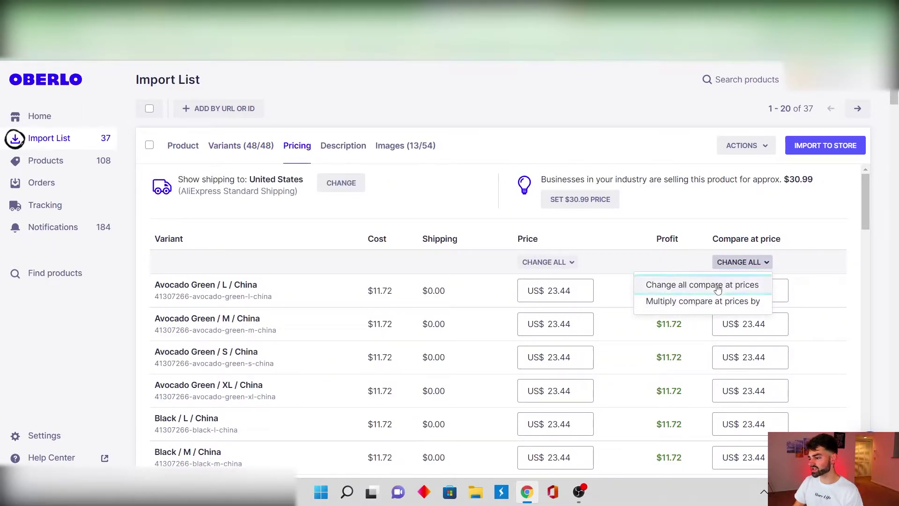
click(717, 286)
text(70)
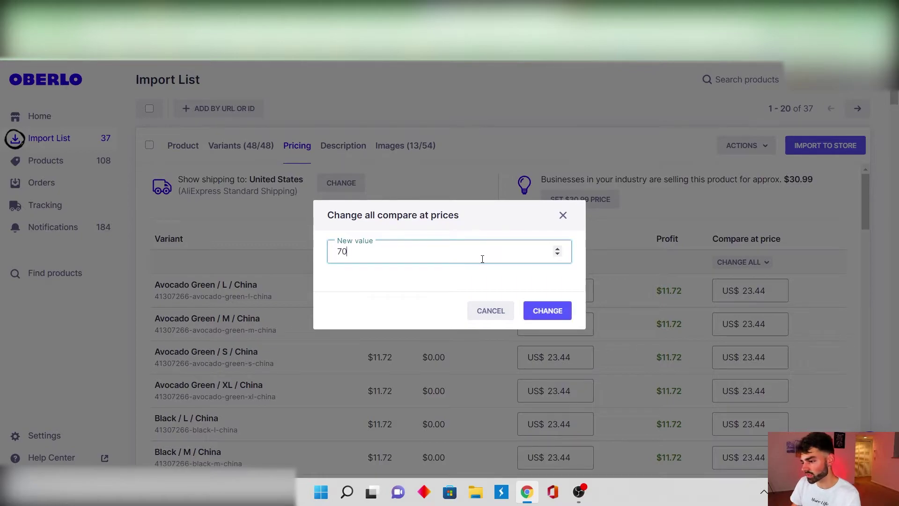
click(547, 311)
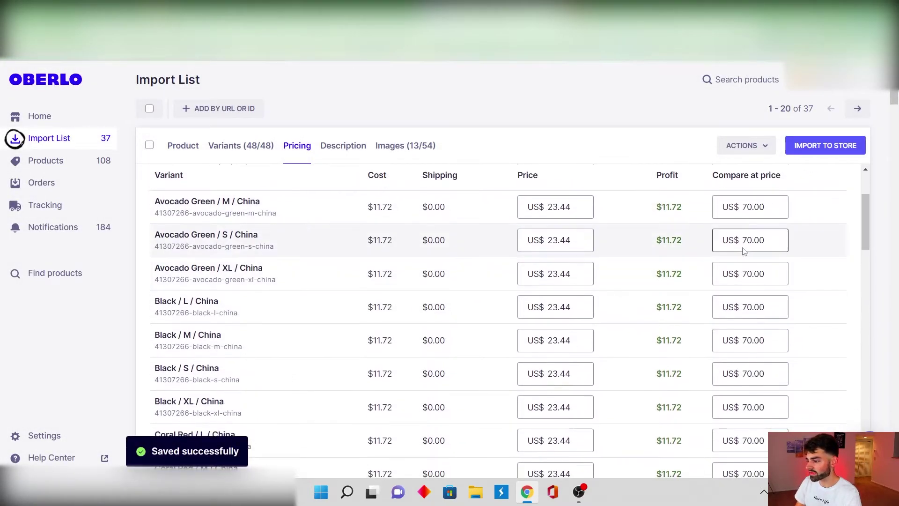
scroll(747, 307, down, 8)
scroll(749, 313, up, 8)
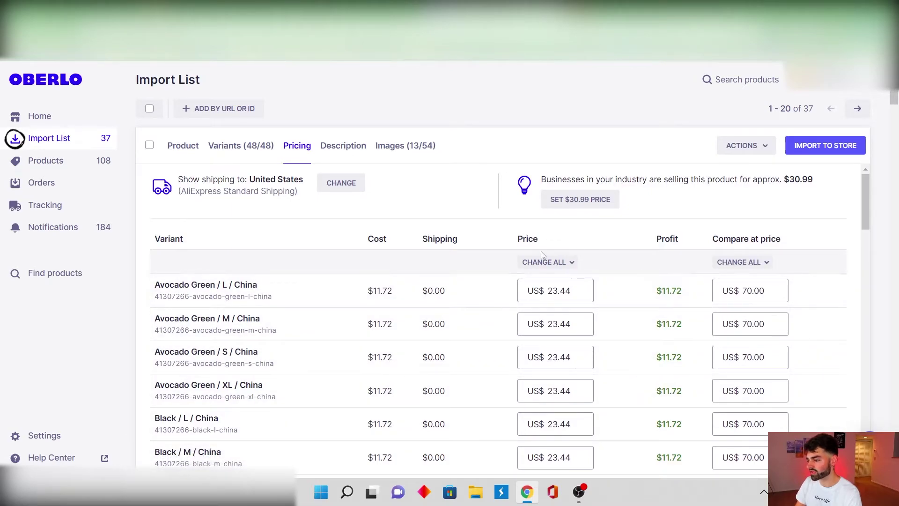
Set the price of every leggings variant to US$ 30.00
click(562, 263)
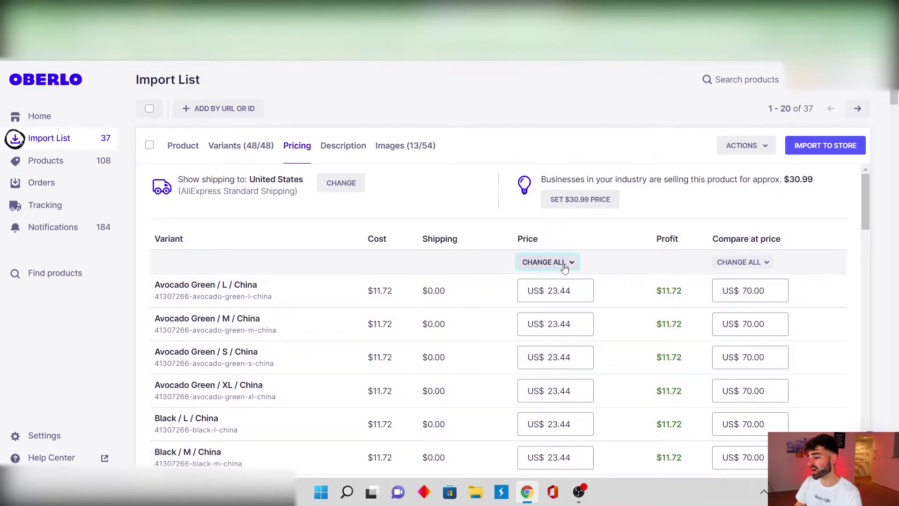
click(563, 286)
text(70)
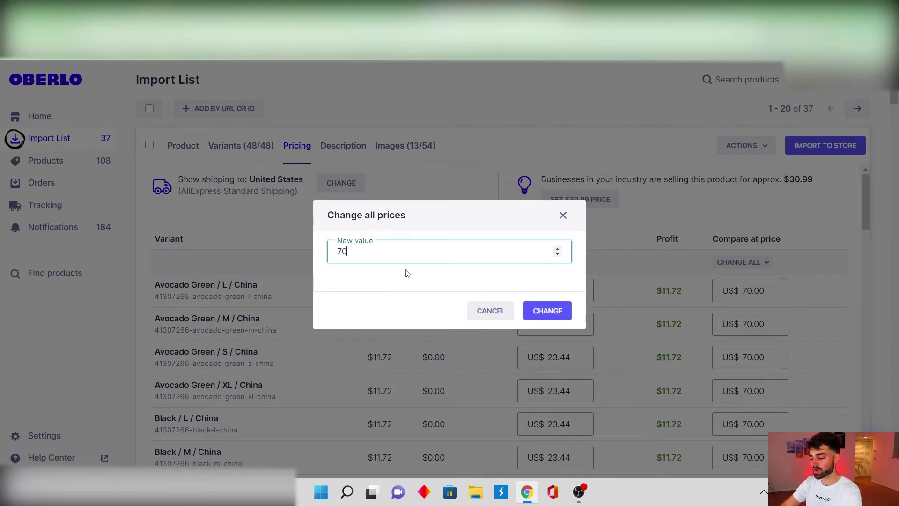
key(Return)
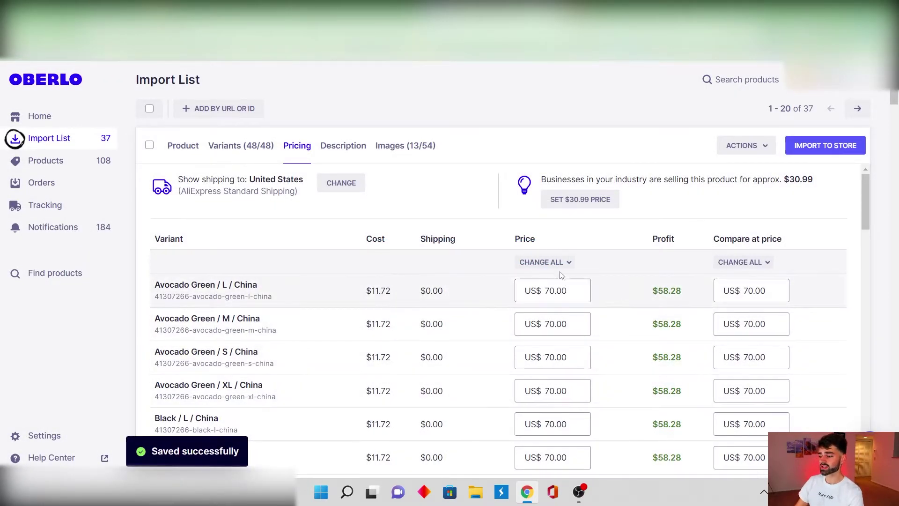
click(568, 262)
click(570, 284)
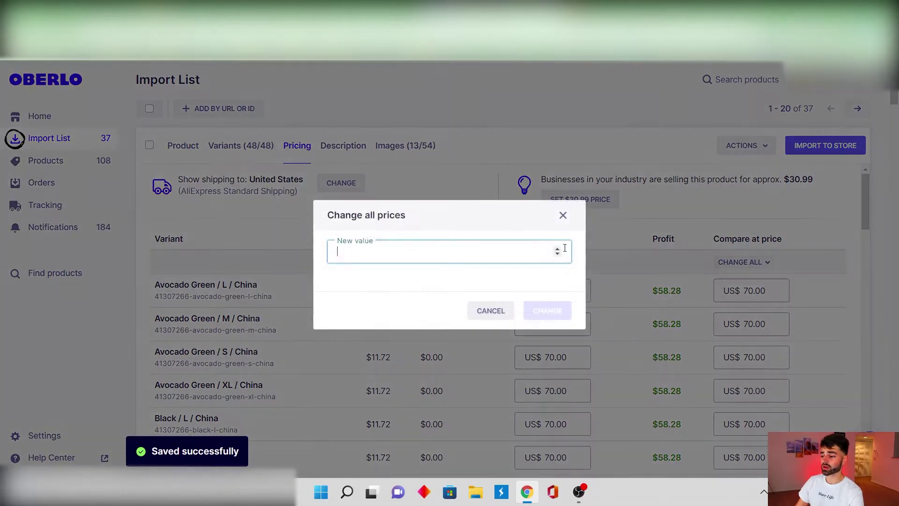
text(30)
key(Return)
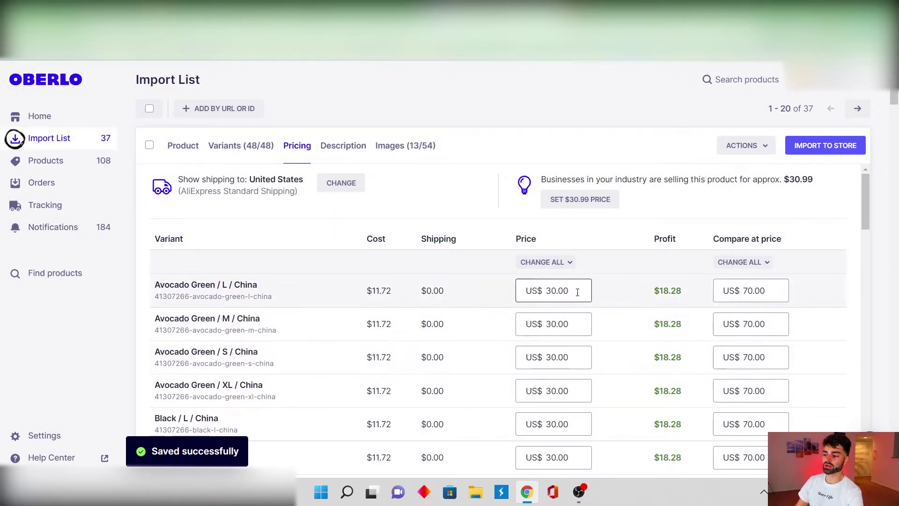
Delete all of the imported description text
click(331, 146)
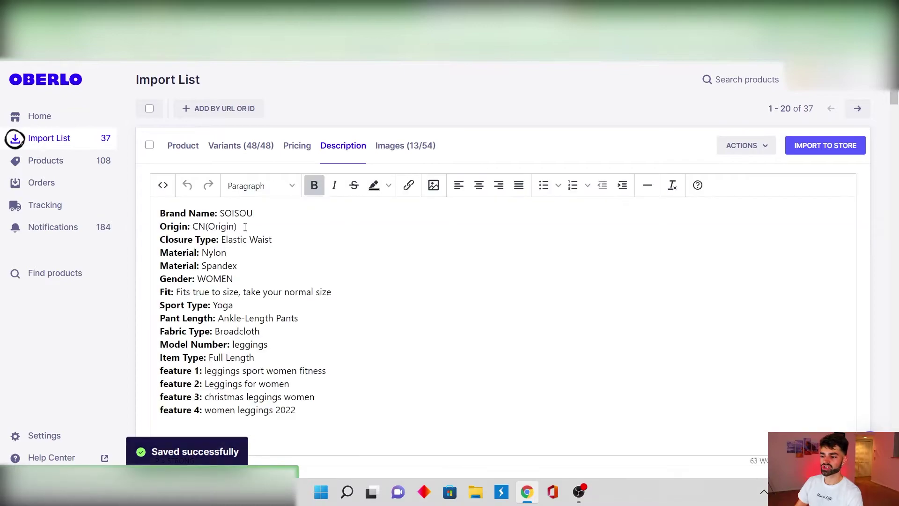
key(ctrl+a)
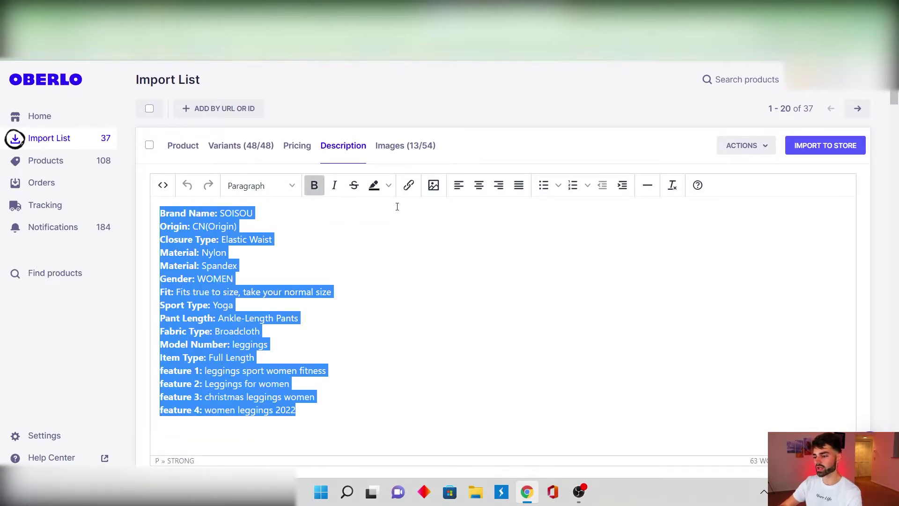
key(BackSpace)
Deselect nine colour images, including sage green, salmon, red, light blue and yellow, keeping 4 of 54
click(412, 146)
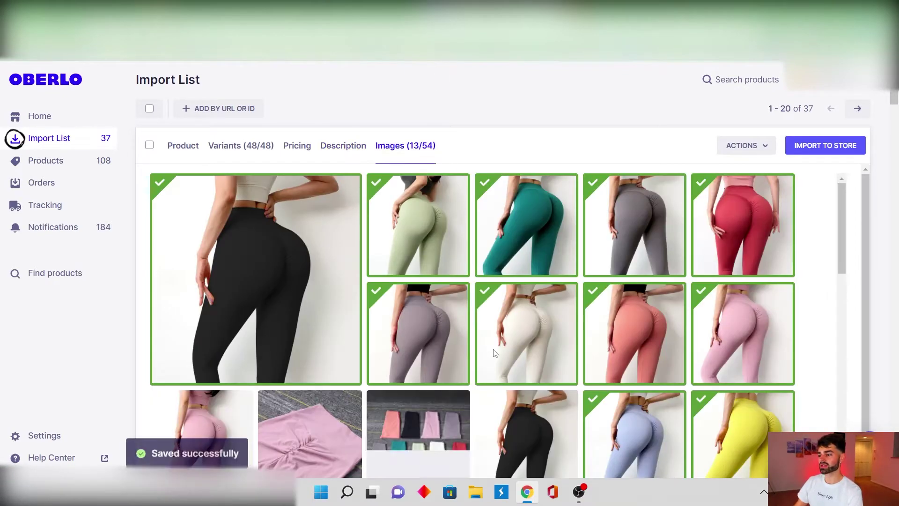
scroll(503, 265, down, 3)
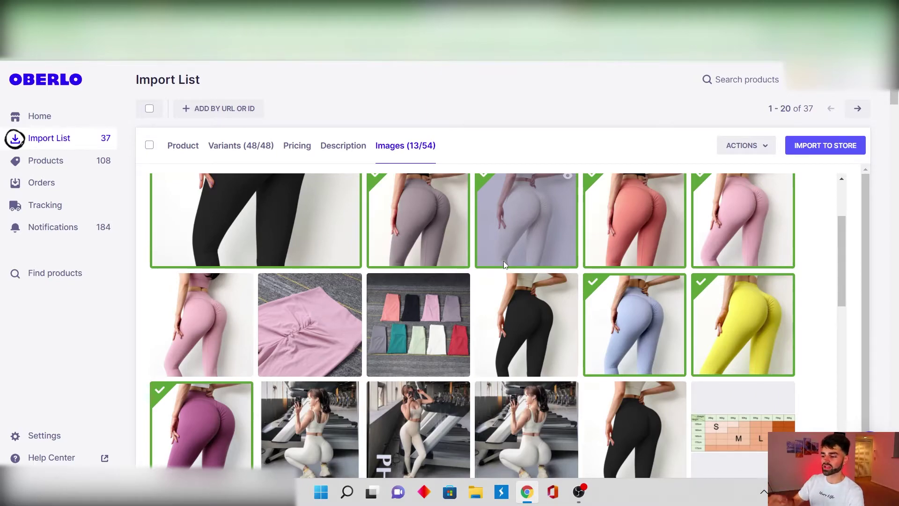
scroll(374, 304, up, 3)
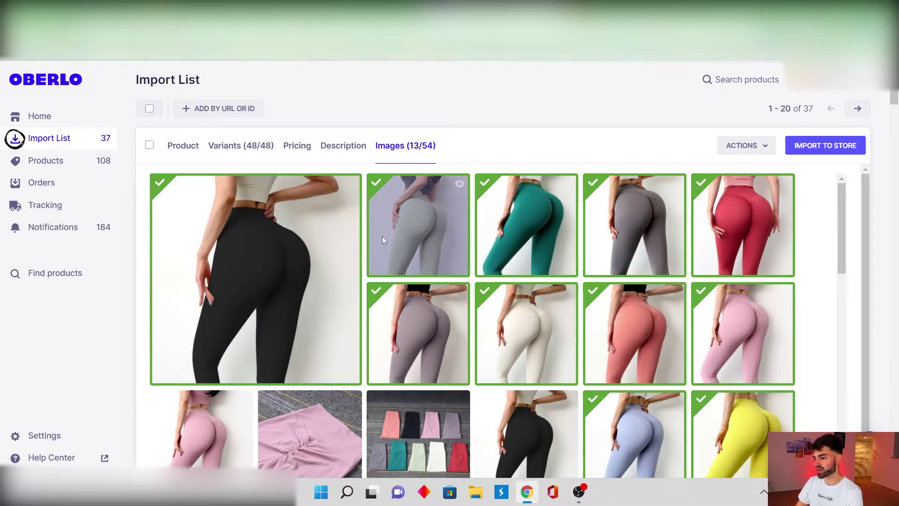
click(382, 236)
click(412, 330)
click(519, 229)
click(521, 334)
click(632, 330)
click(637, 229)
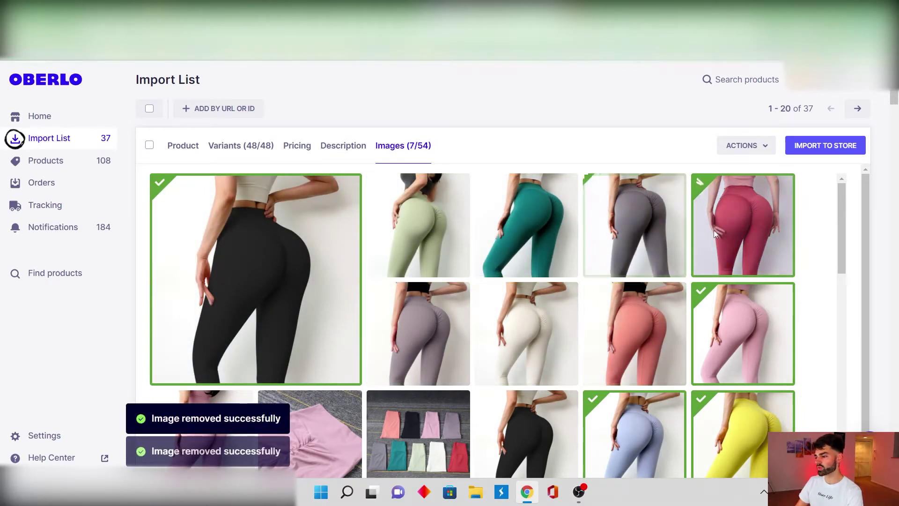
click(714, 229)
scroll(281, 281, down, 2)
scroll(299, 243, up, 2)
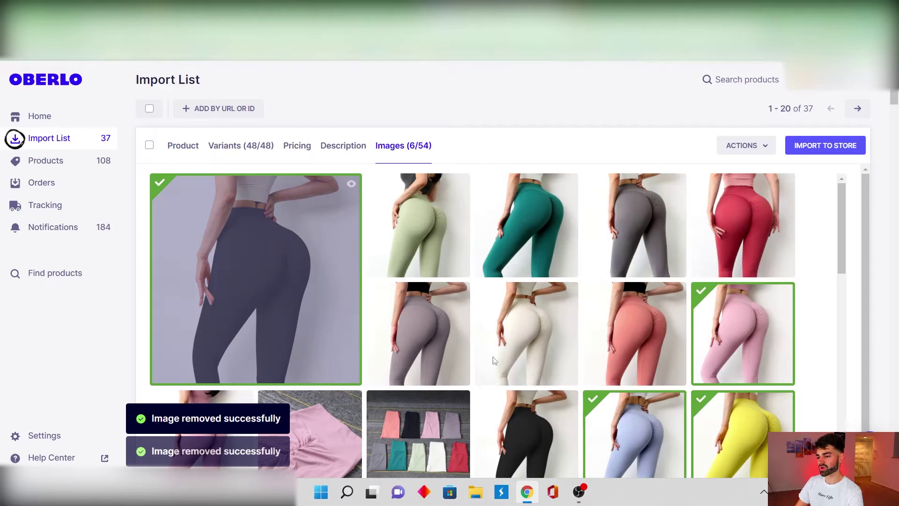
scroll(562, 347, down, 2)
click(652, 333)
click(729, 316)
scroll(515, 291, down, 4)
scroll(453, 309, up, 3)
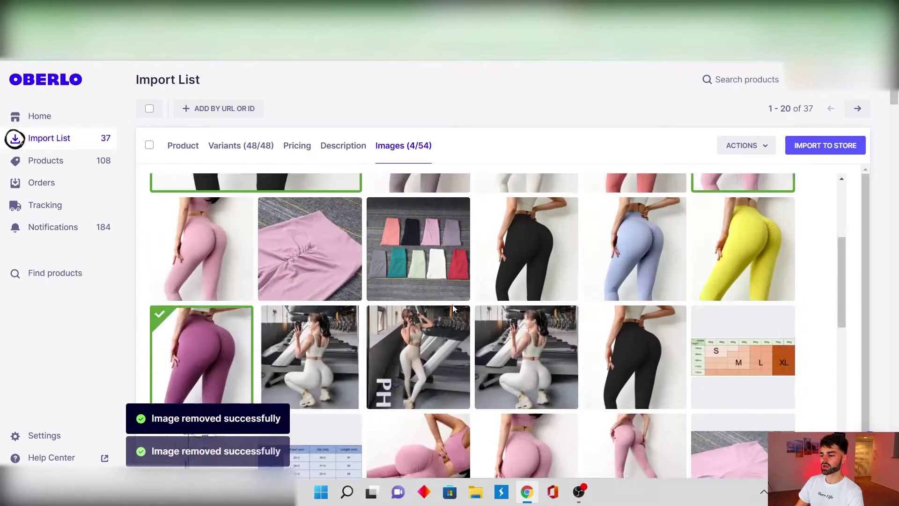
scroll(453, 308, up, 5)
Switch off the Yellow L and Yellow M variants, leaving 46 of 48 active
click(241, 147)
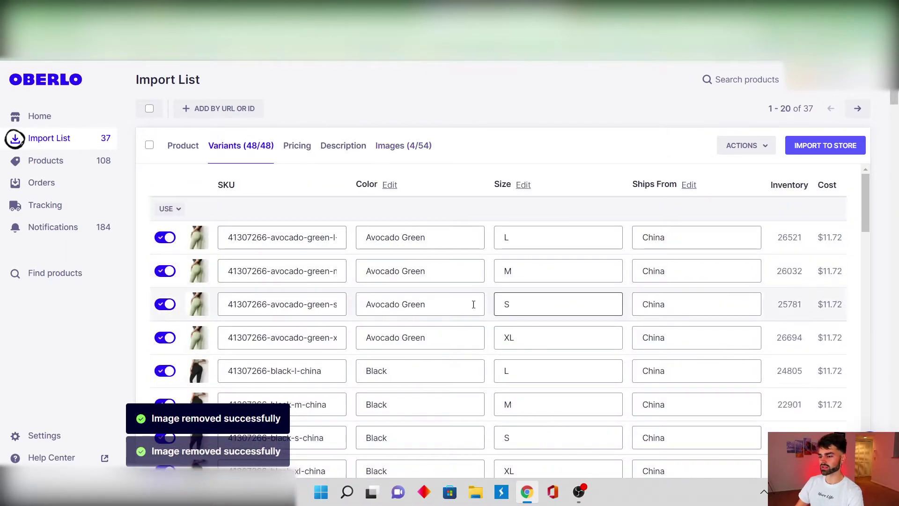
scroll(318, 238, down, 20)
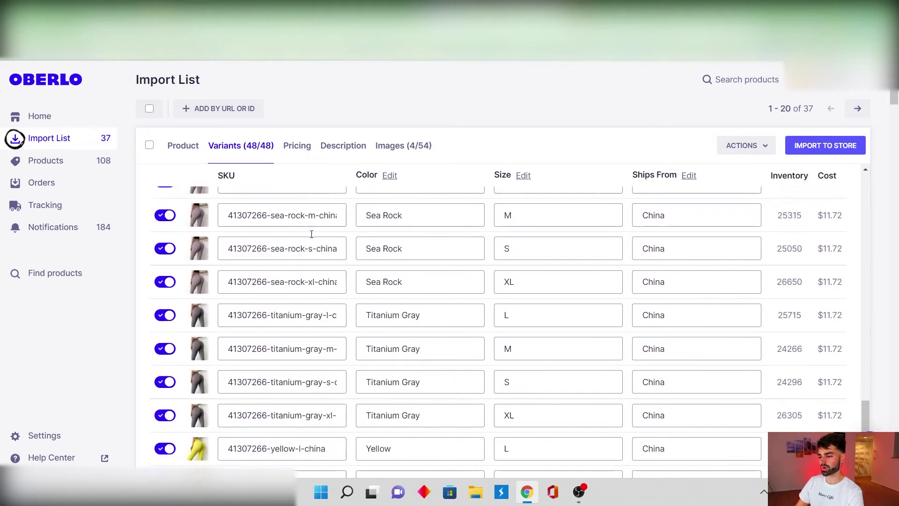
scroll(300, 262, down, 2)
scroll(262, 262, down, 5)
scroll(273, 225, up, 5)
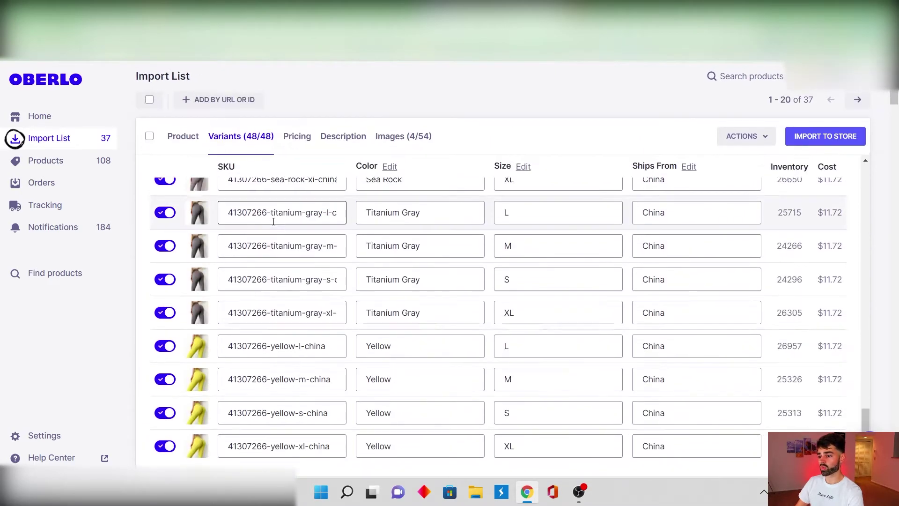
click(169, 348)
click(169, 379)
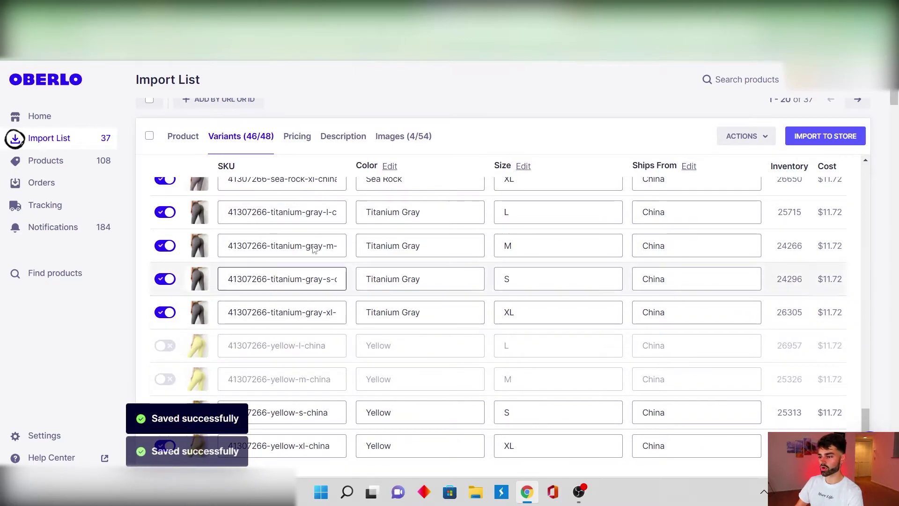
Choose Split product from the ACTIONS menu
click(757, 140)
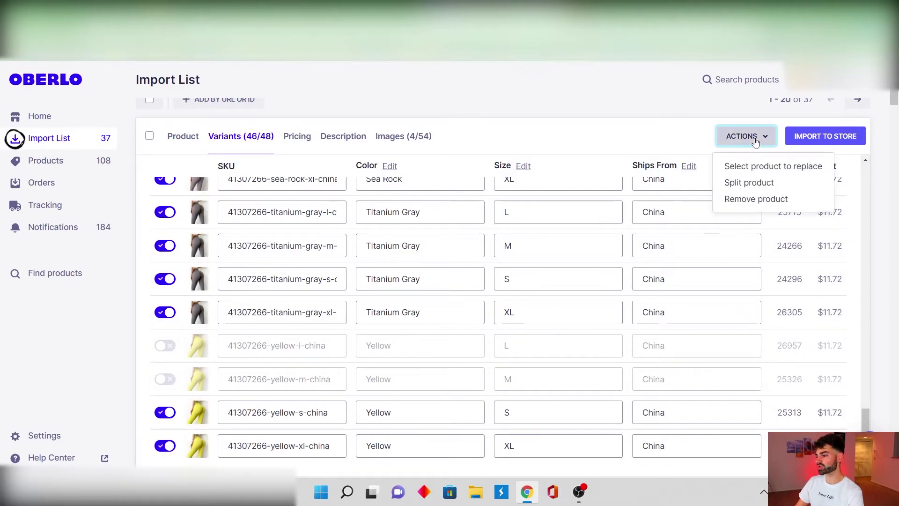
click(722, 155)
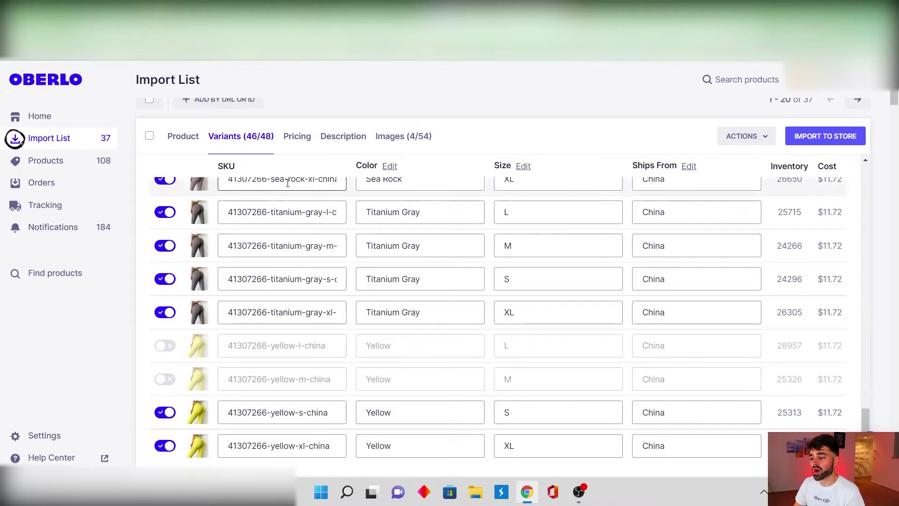
click(748, 137)
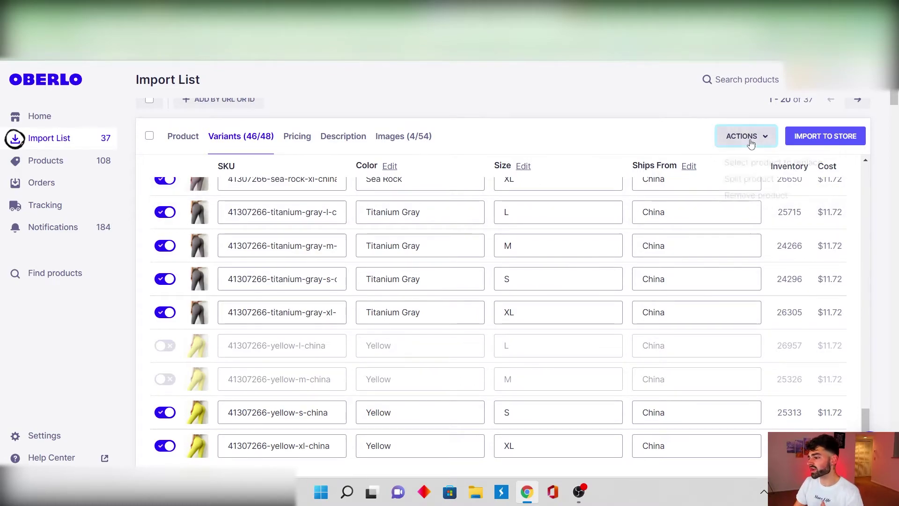
click(754, 183)
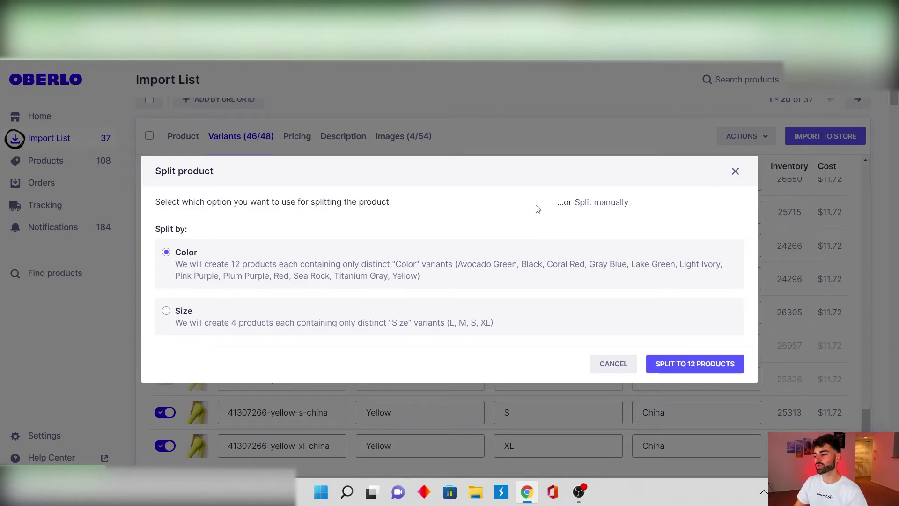
Split manually, ticking Avocado Green, Black, Coral Red and Gray Blue into a new product
click(595, 204)
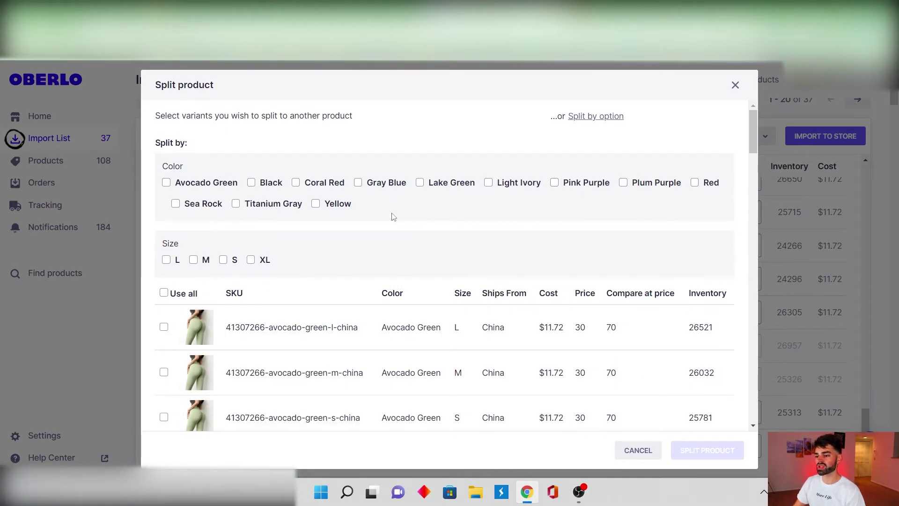
click(167, 183)
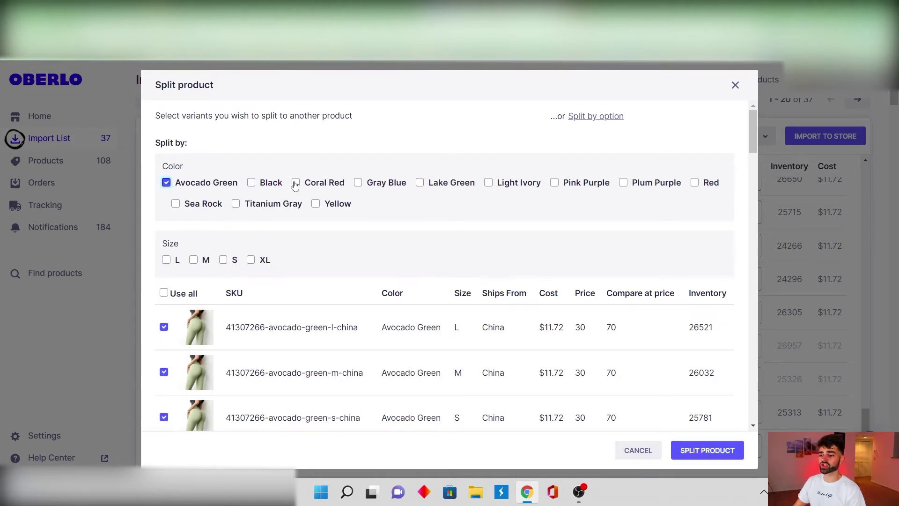
click(253, 183)
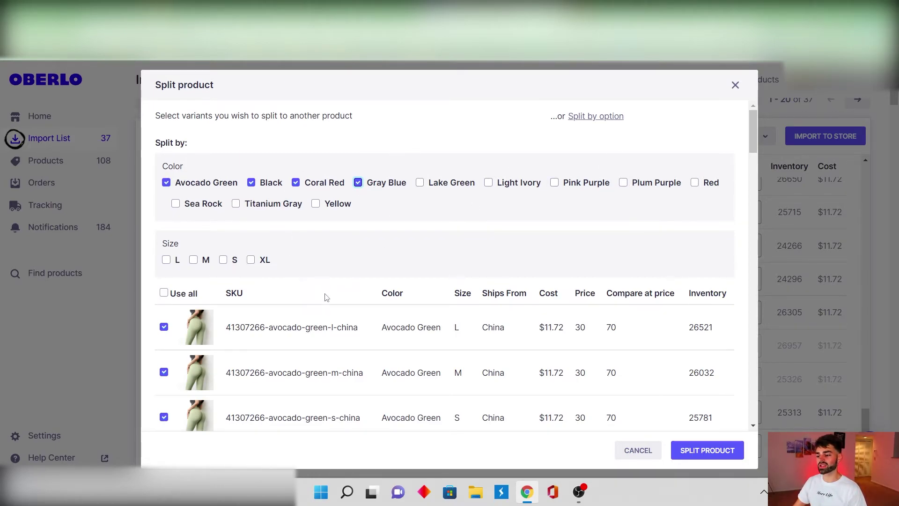
scroll(327, 298, down, 3)
scroll(261, 248, down, 6)
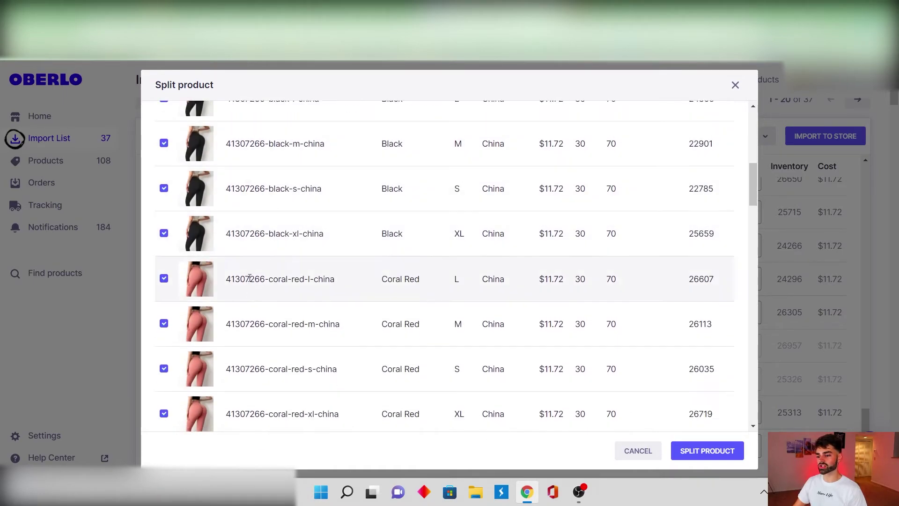
scroll(274, 283, down, 5)
scroll(291, 287, down, 4)
scroll(296, 288, up, 13)
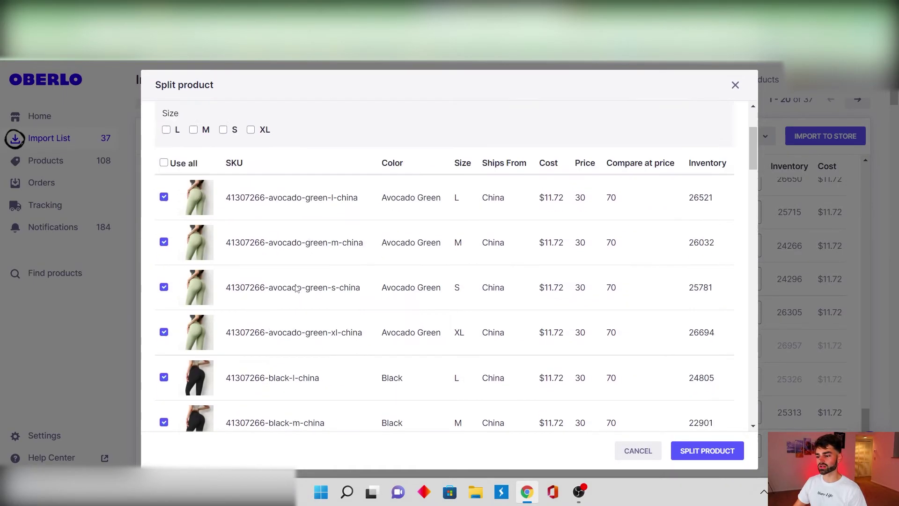
scroll(294, 287, up, 5)
scroll(281, 295, down, 1)
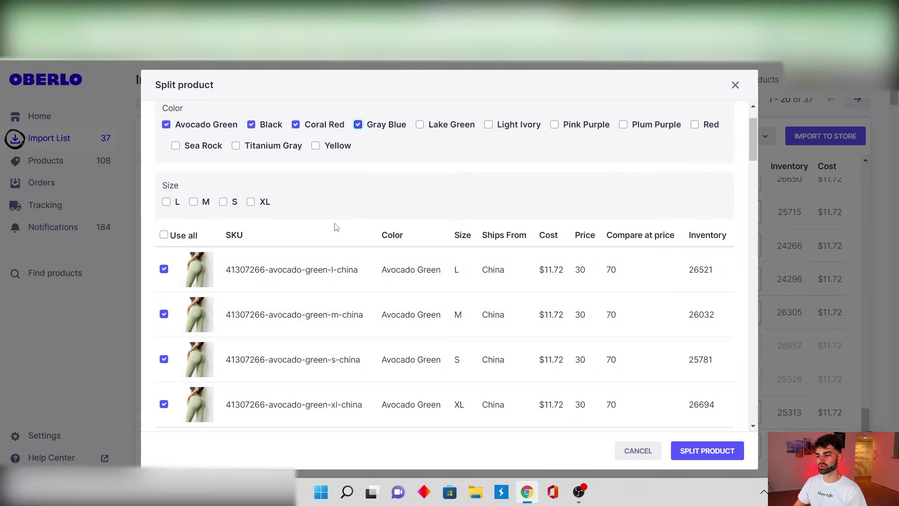
scroll(336, 227, down, 5)
scroll(286, 299, up, 5)
scroll(295, 237, down, 8)
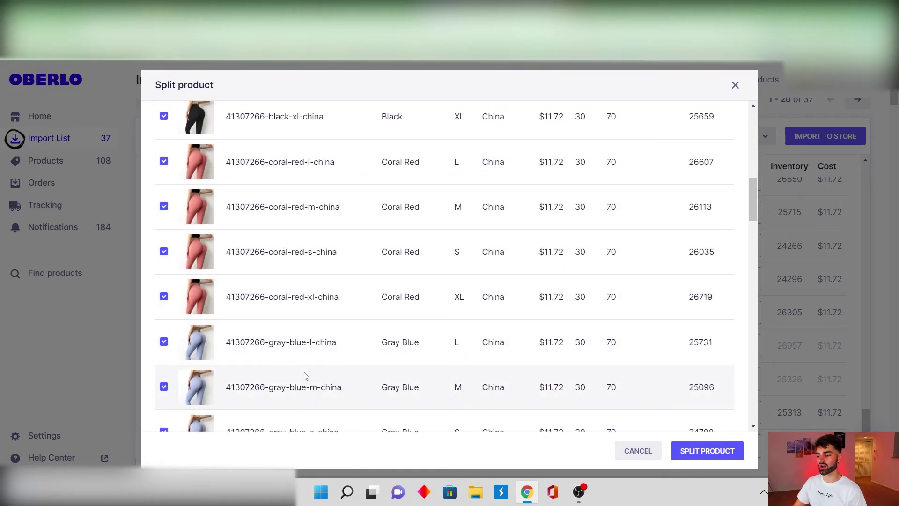
scroll(305, 374, down, 5)
scroll(335, 203, up, 10)
click(700, 452)
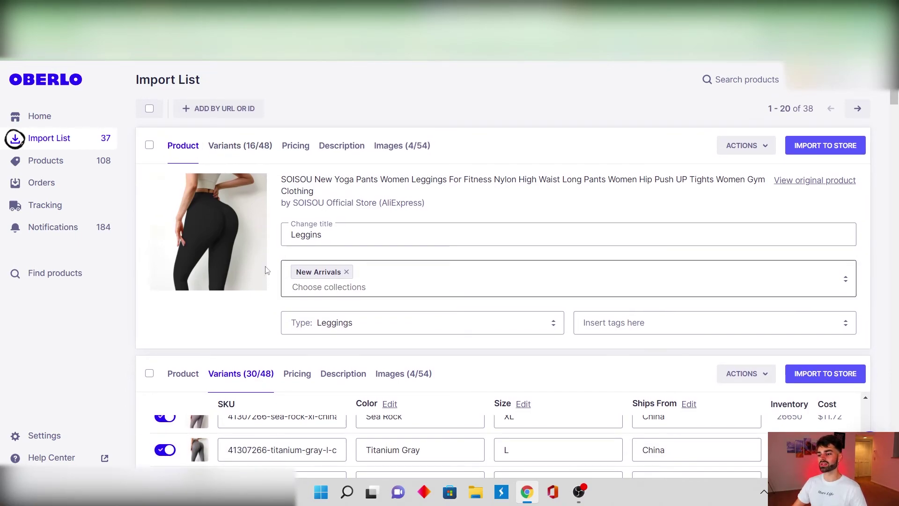
Review the new 16-variant Leggins product's title and details, then import it to the store
double_click(306, 234)
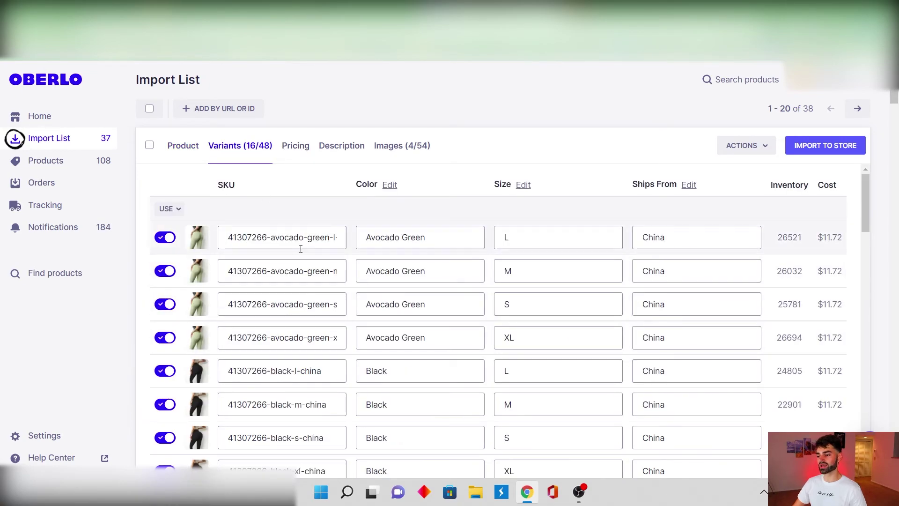
scroll(297, 266, down, 12)
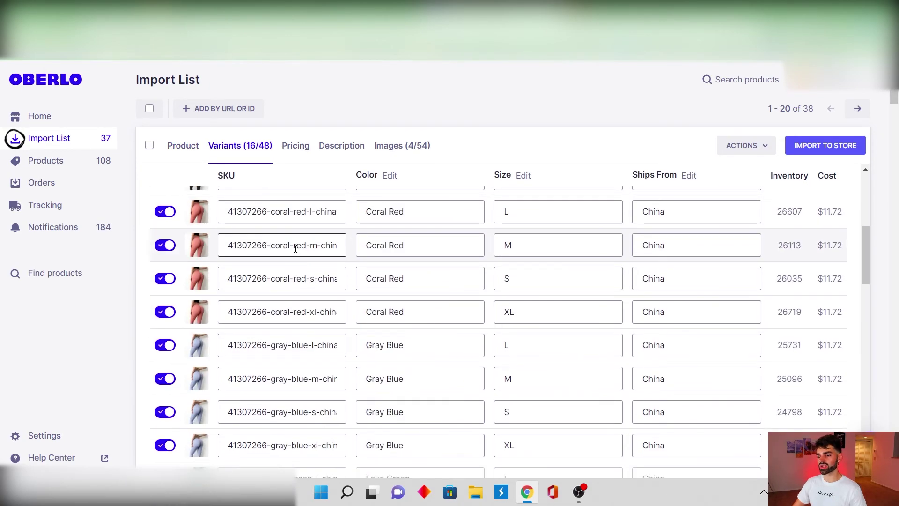
scroll(294, 275, down, 5)
scroll(293, 234, up, 20)
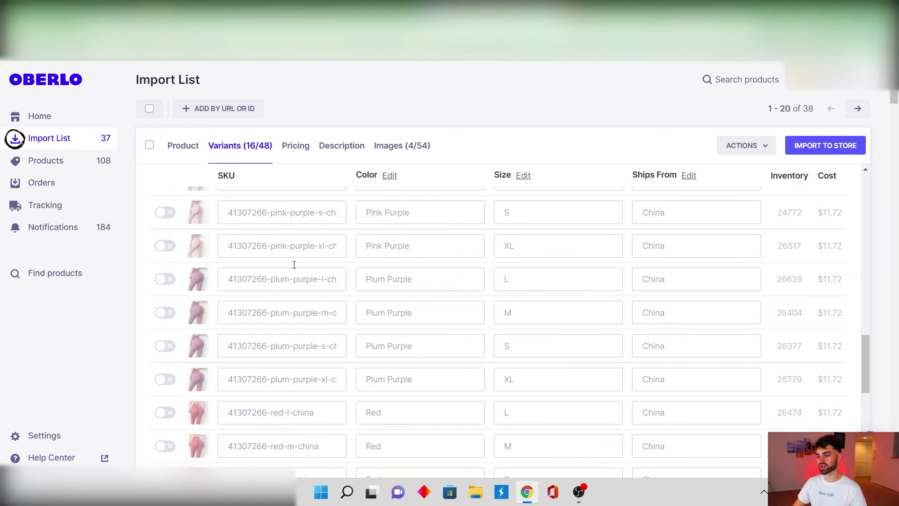
click(182, 147)
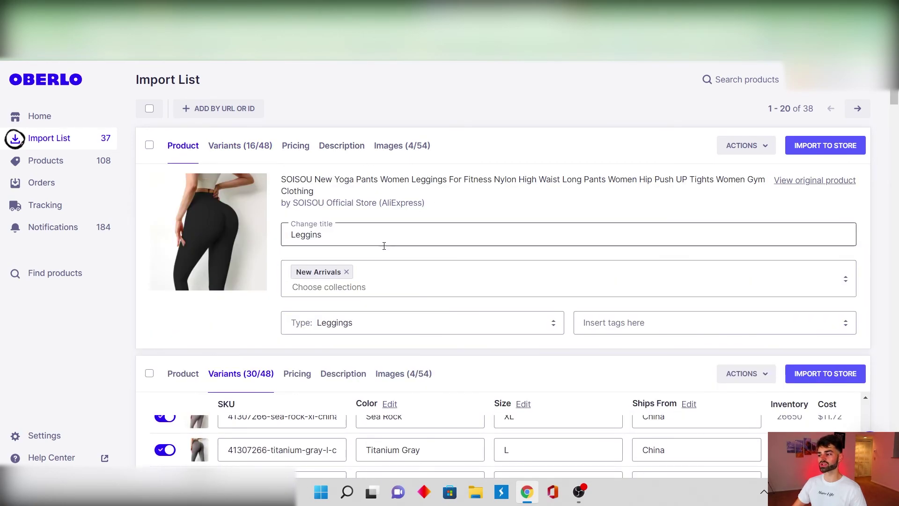
click(802, 148)
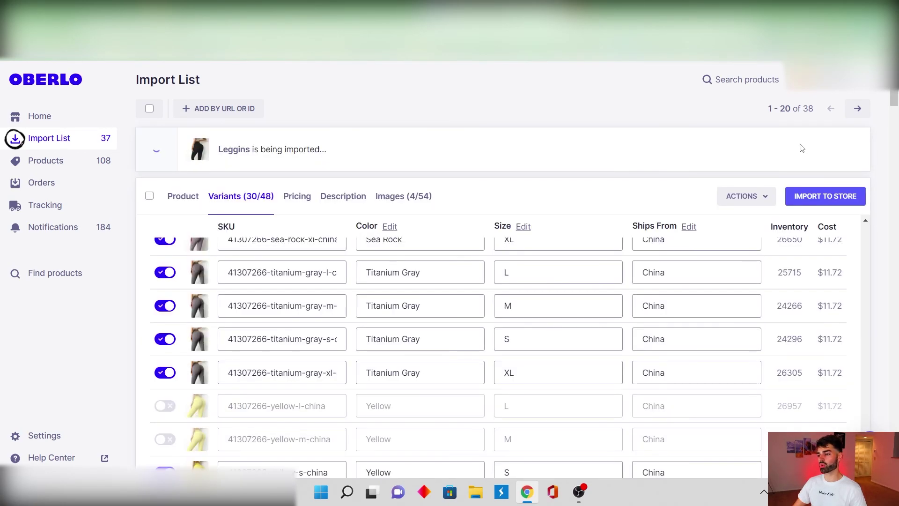